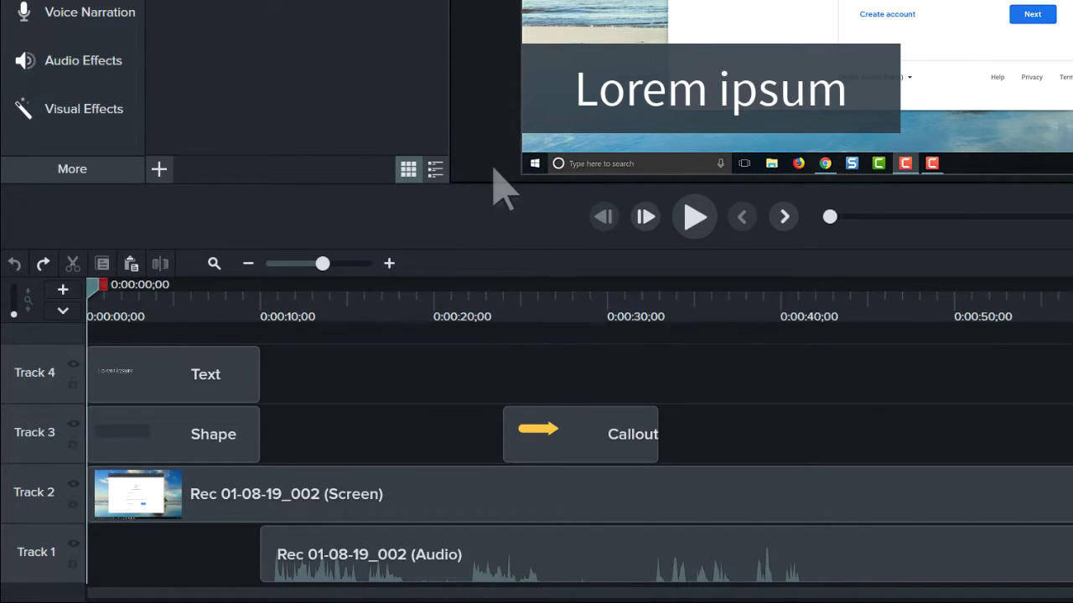
# - Move the Text clip down to Track 1 and back to Track 4, then play the preview
pyautogui.moveTo(168, 382); pyautogui.dragTo(168, 563)
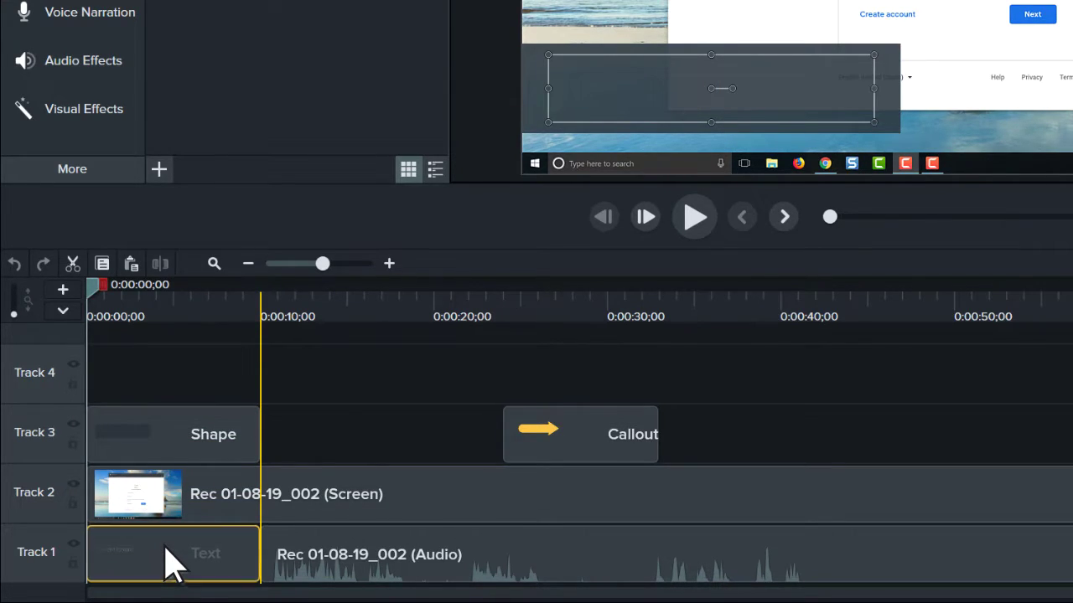
pyautogui.moveTo(167, 562); pyautogui.dragTo(160, 371)
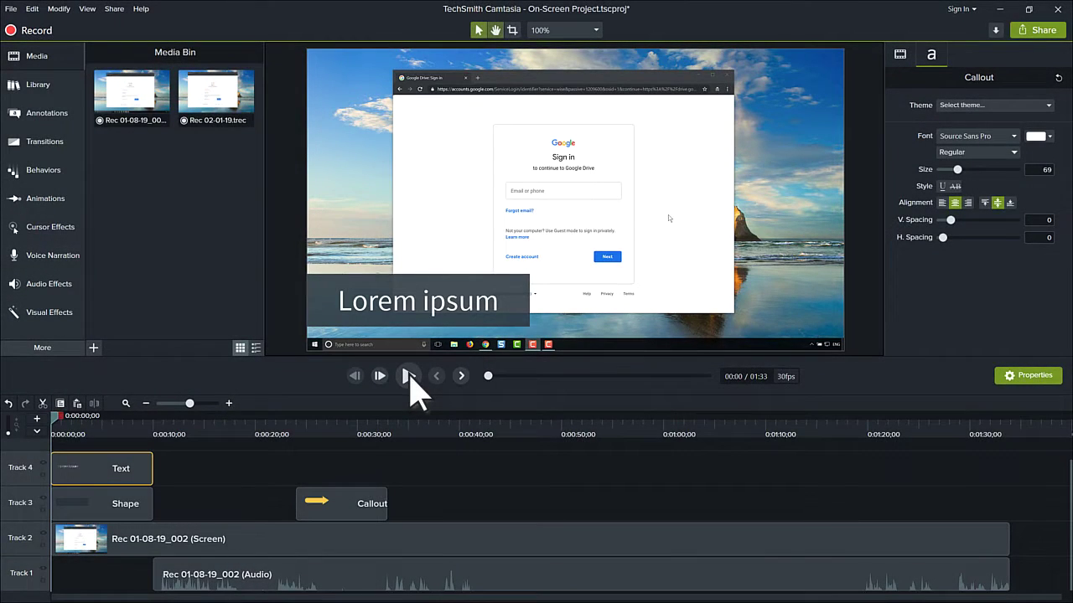
pyautogui.click(409, 376)
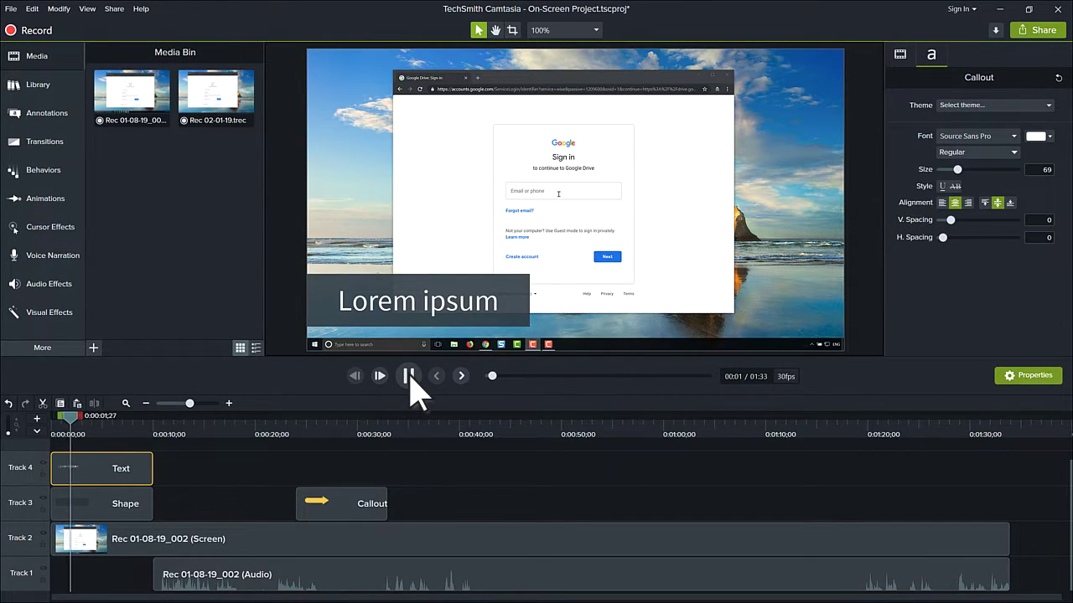
# - Scrub the playhead ahead and shift the Callout clip later to start at 00:00:26;22
pyautogui.moveTo(90, 417); pyautogui.dragTo(346, 419)
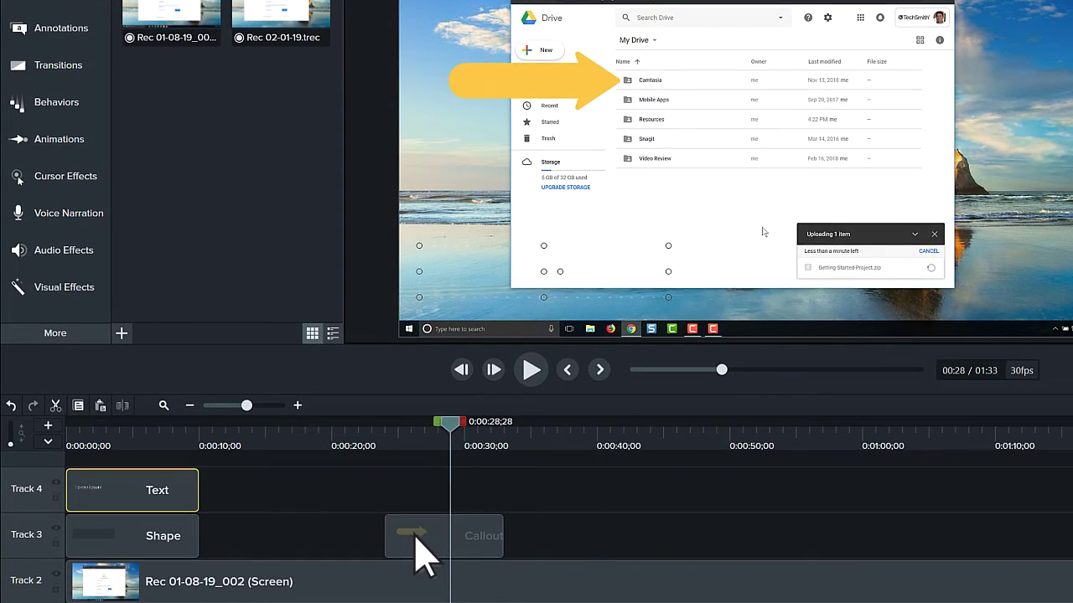
pyautogui.moveTo(328, 517); pyautogui.dragTo(373, 518)
pyautogui.moveTo(480, 544); pyautogui.dragTo(419, 534)
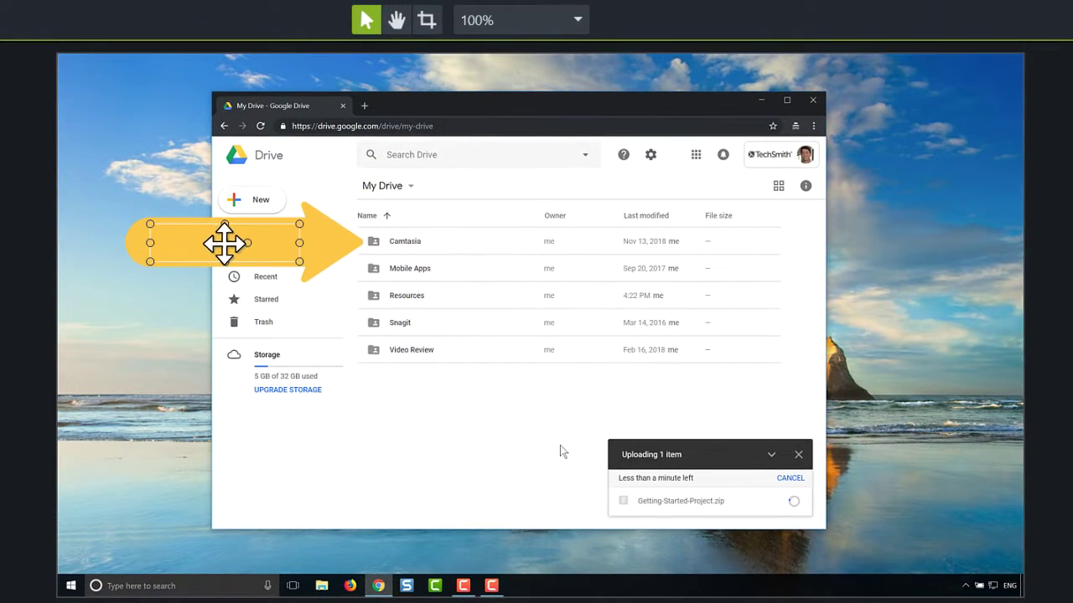
# - Move the arrow down to the Resources row, shorten its tail, and rotate it up-right at Camtasia
pyautogui.moveTo(224, 243); pyautogui.dragTo(222, 294)
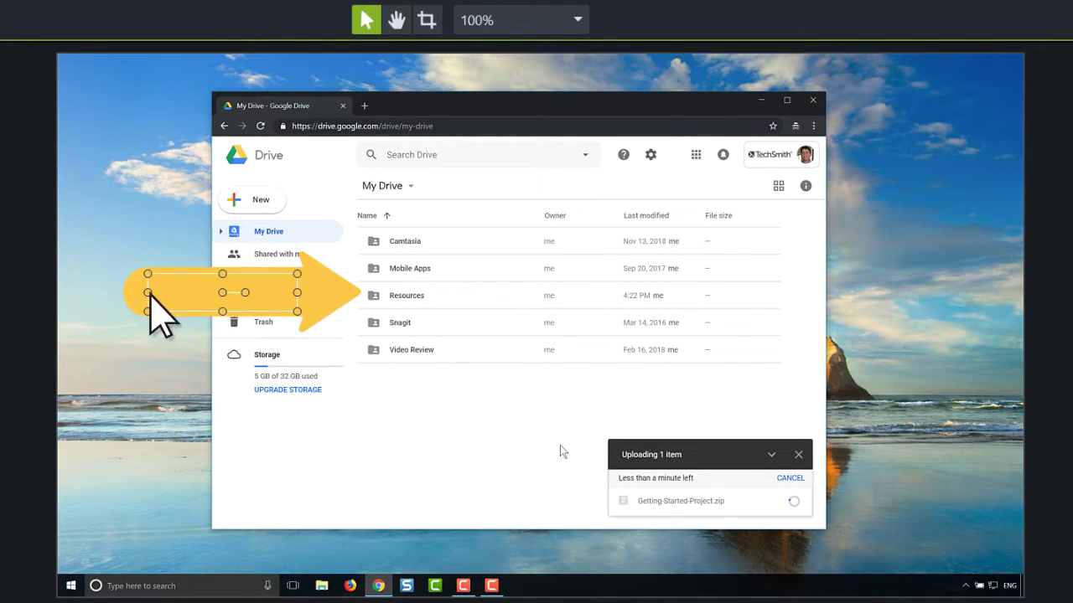
pyautogui.moveTo(151, 293); pyautogui.dragTo(196, 292)
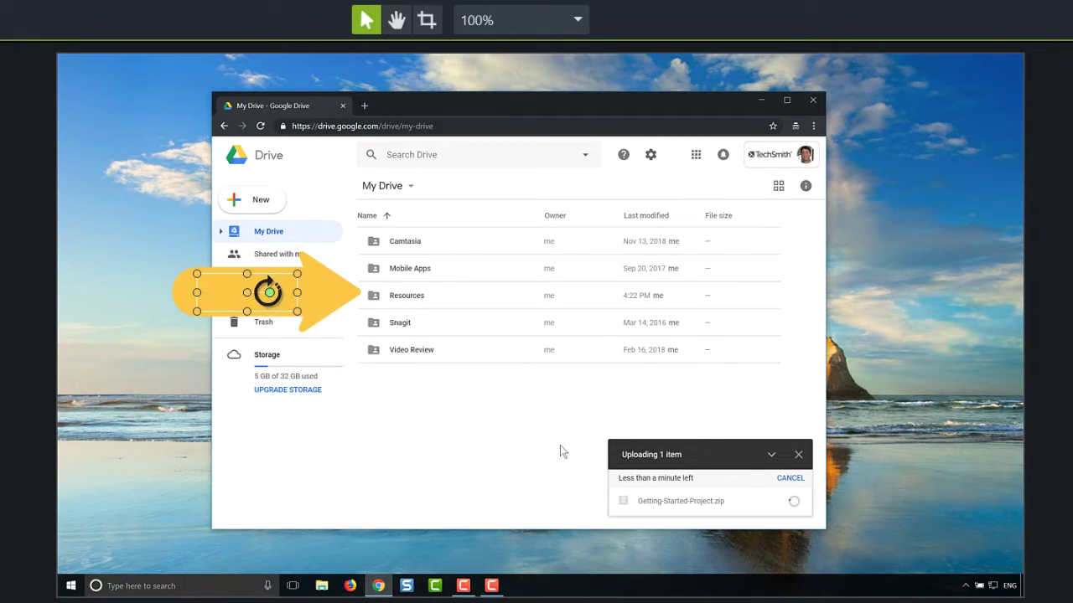
pyautogui.moveTo(268, 292); pyautogui.dragTo(268, 284)
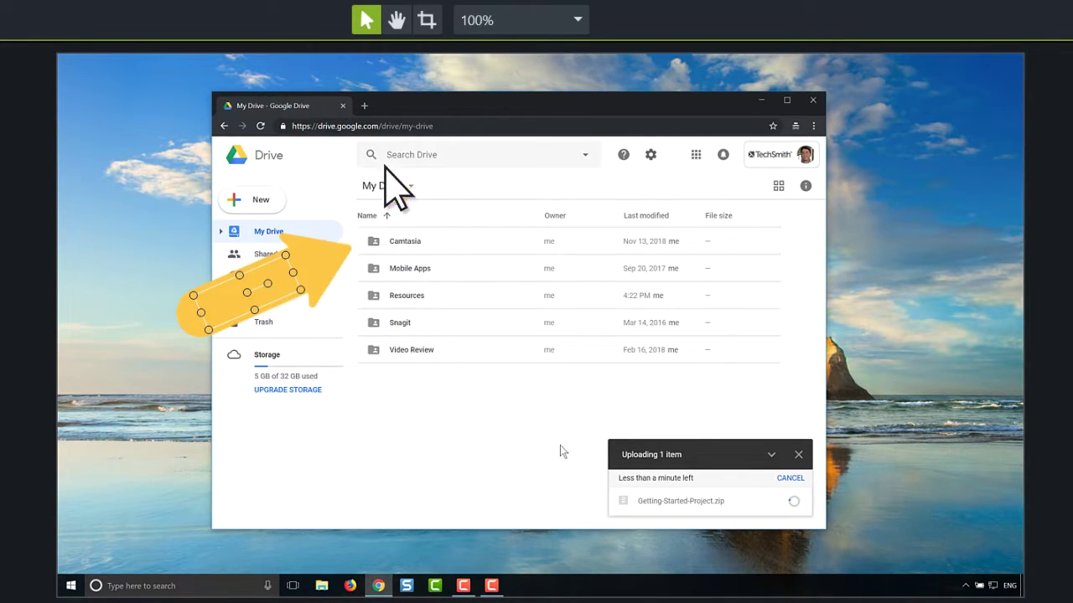
pyautogui.click(526, 24)
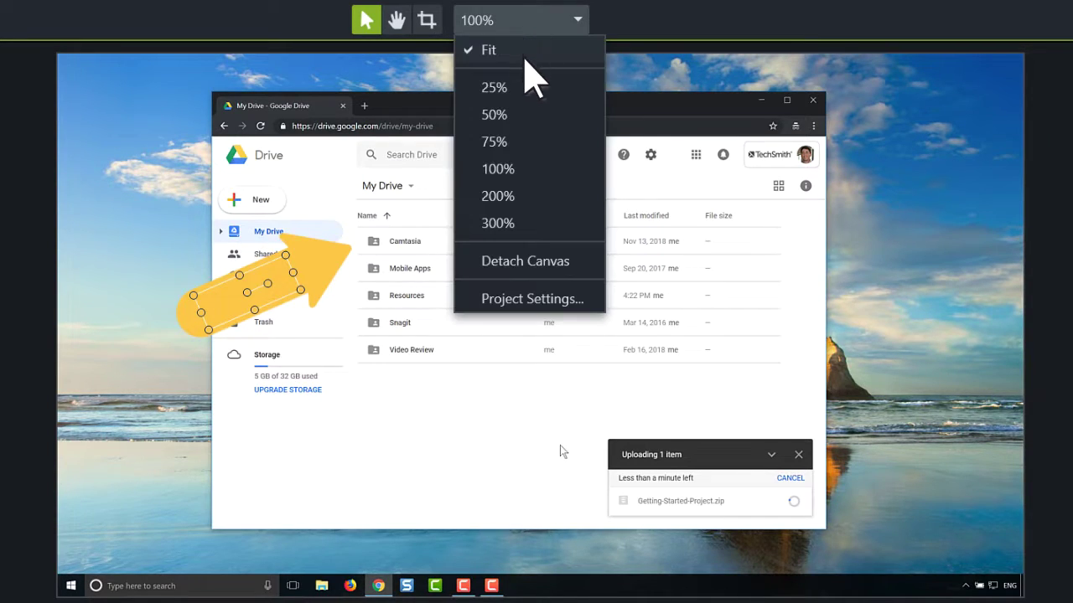
pyautogui.click(524, 200)
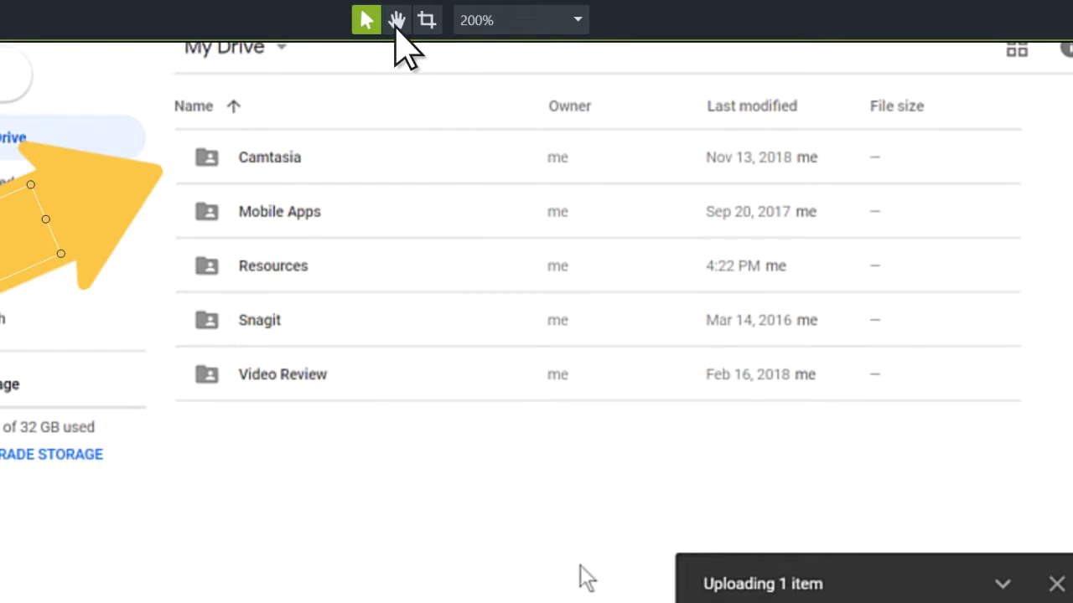
pyautogui.click(396, 20)
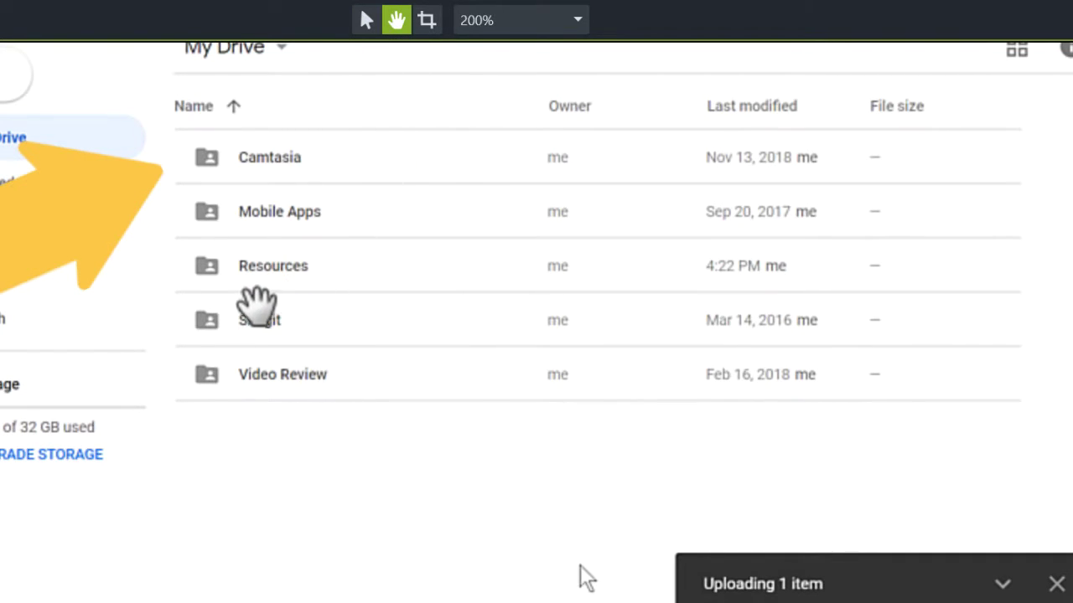
pyautogui.moveTo(253, 306); pyautogui.dragTo(560, 368)
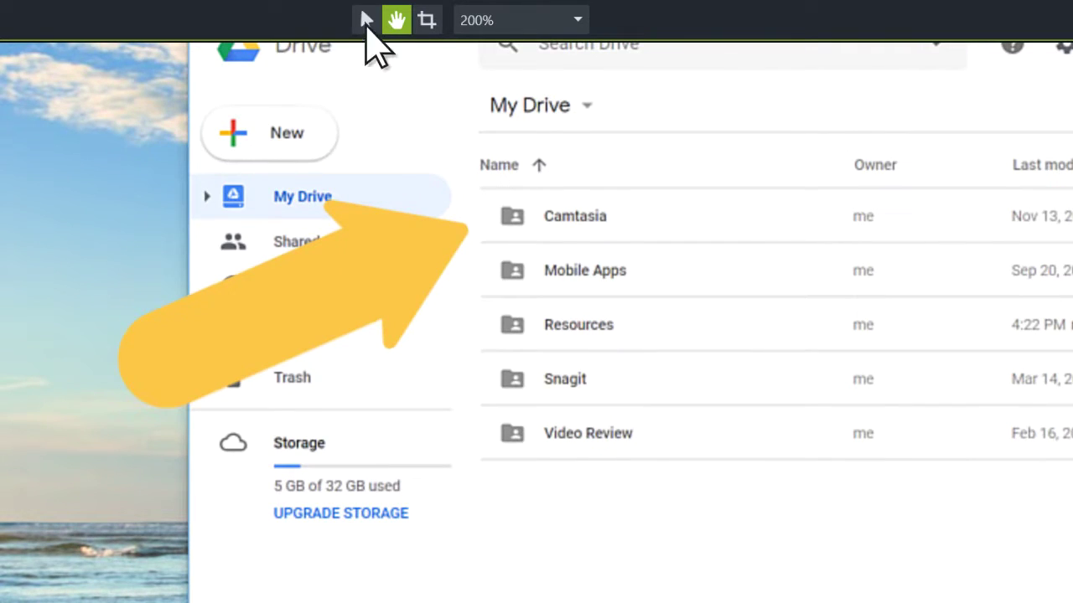
pyautogui.click(366, 24)
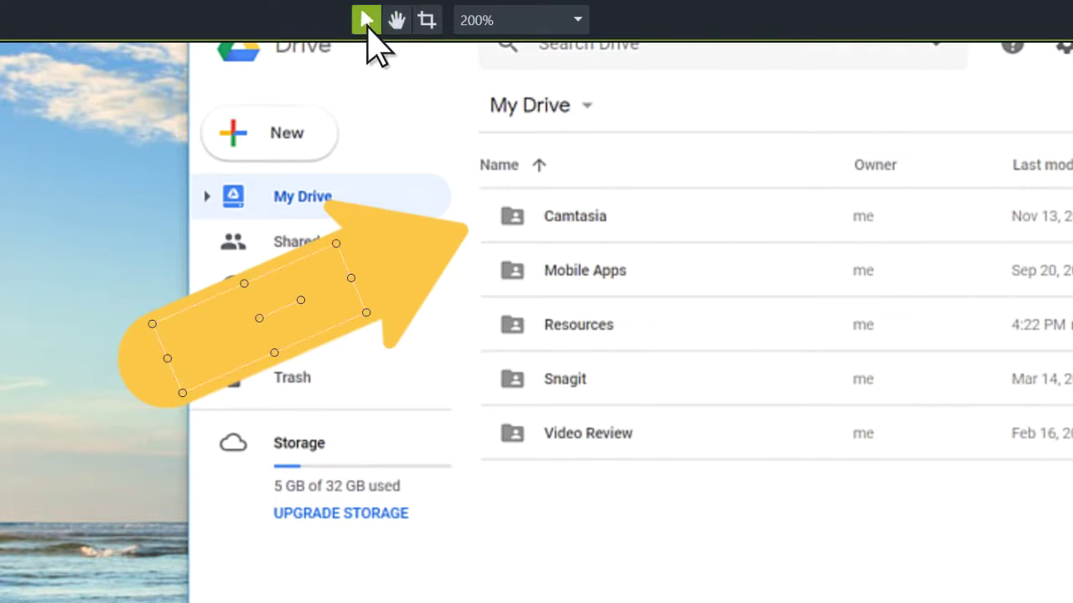
pyautogui.click(509, 30)
pyautogui.click(510, 52)
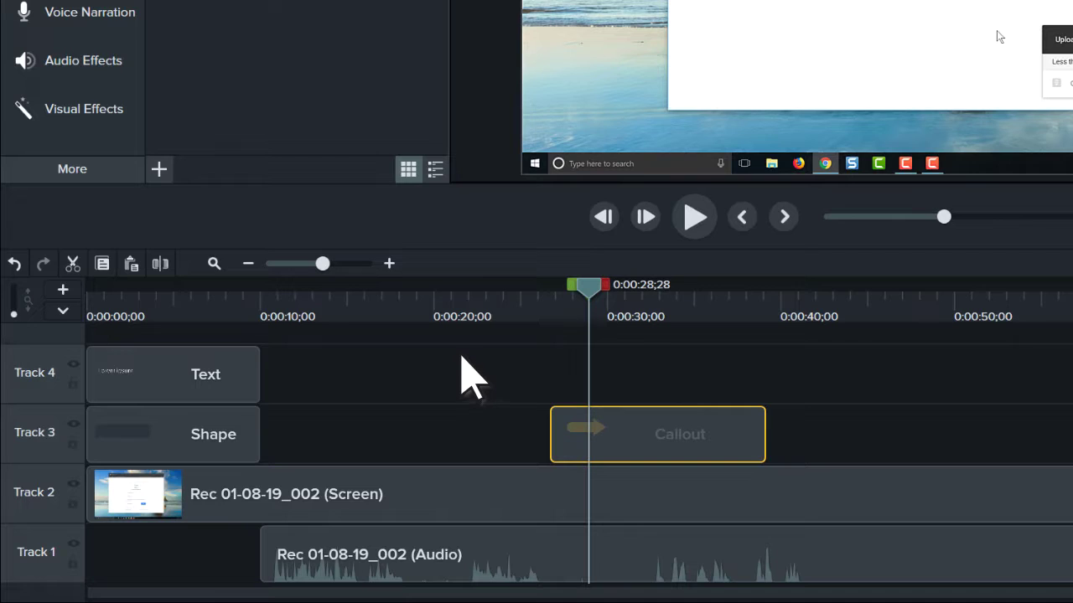
# - Select the 0:00:21;12 to about 0:00:25 range and cut it from all tracks
pyautogui.click(460, 308)
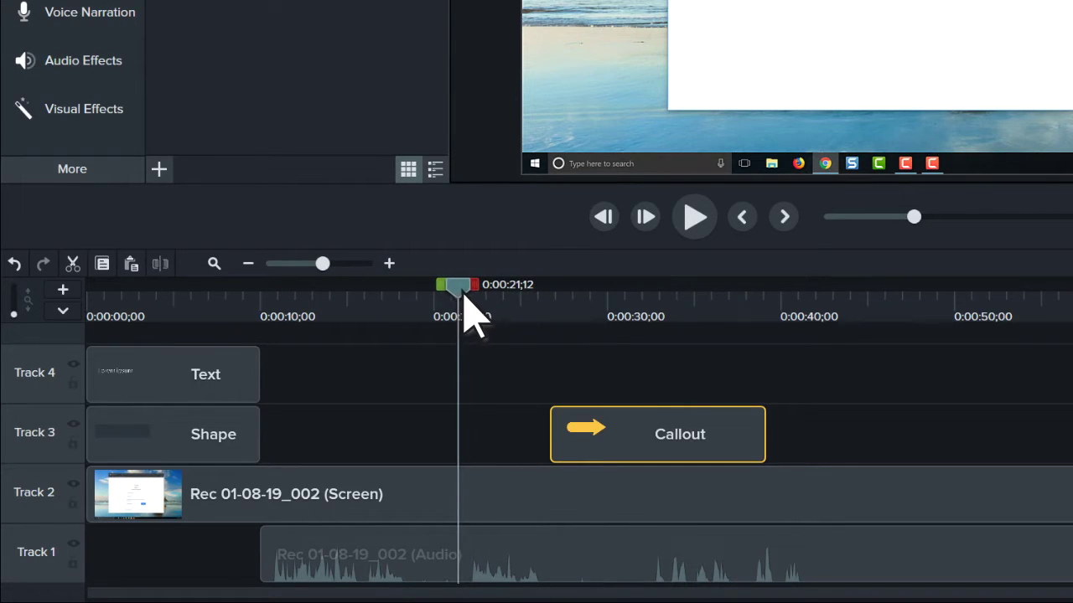
pyautogui.moveTo(478, 292); pyautogui.dragTo(553, 294)
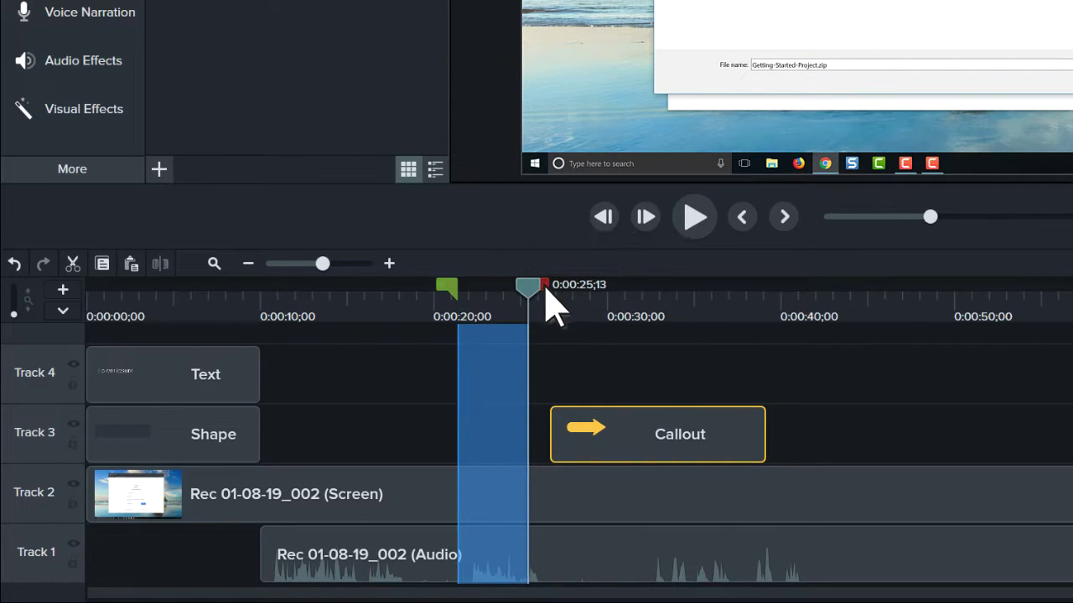
pyautogui.click(72, 265)
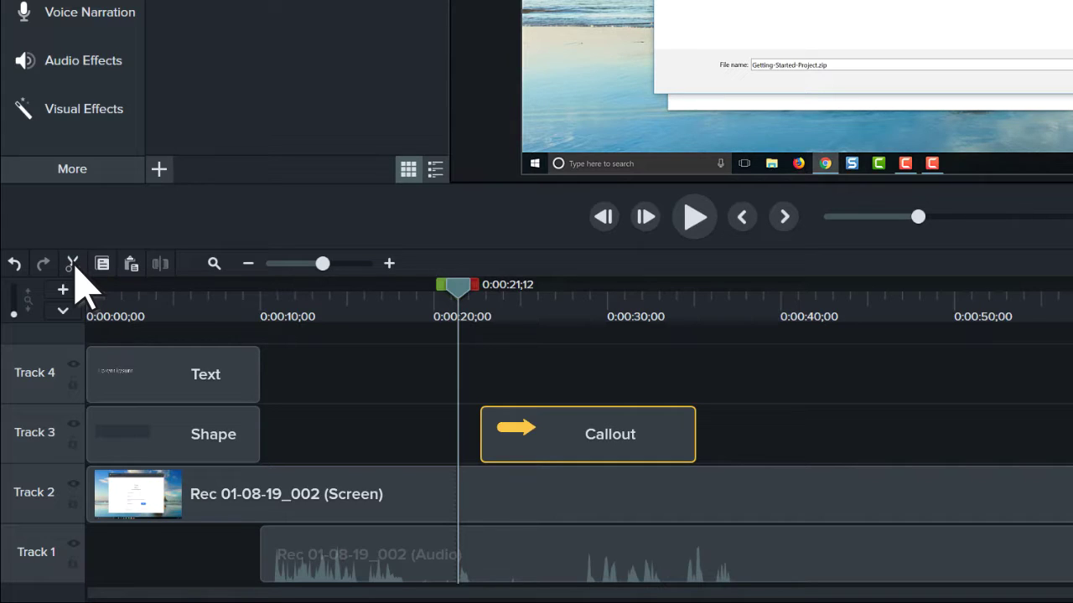
# - Delete the 0:10–0:21 range, then drop Rec 02-01-19.trec into the Track 2 gap
pyautogui.click(264, 311)
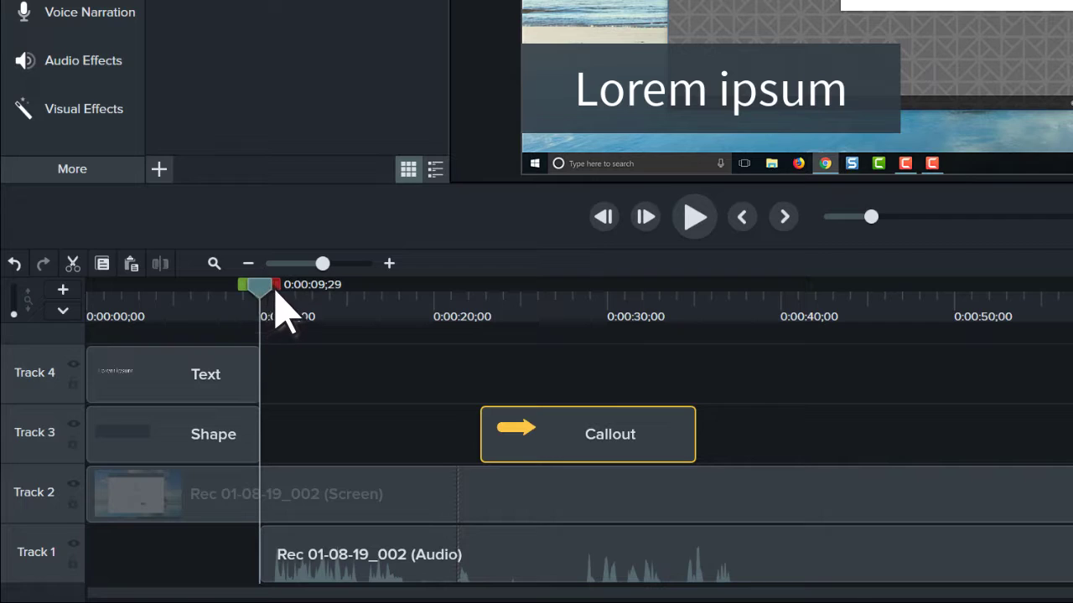
pyautogui.moveTo(282, 285); pyautogui.dragTo(476, 293)
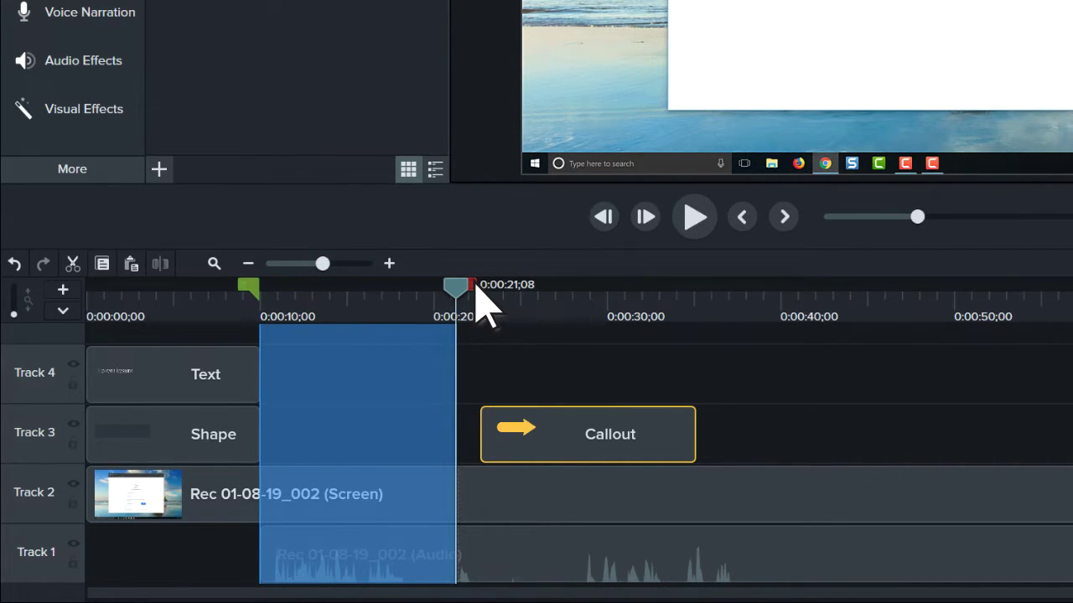
pyautogui.press('BackSpace')
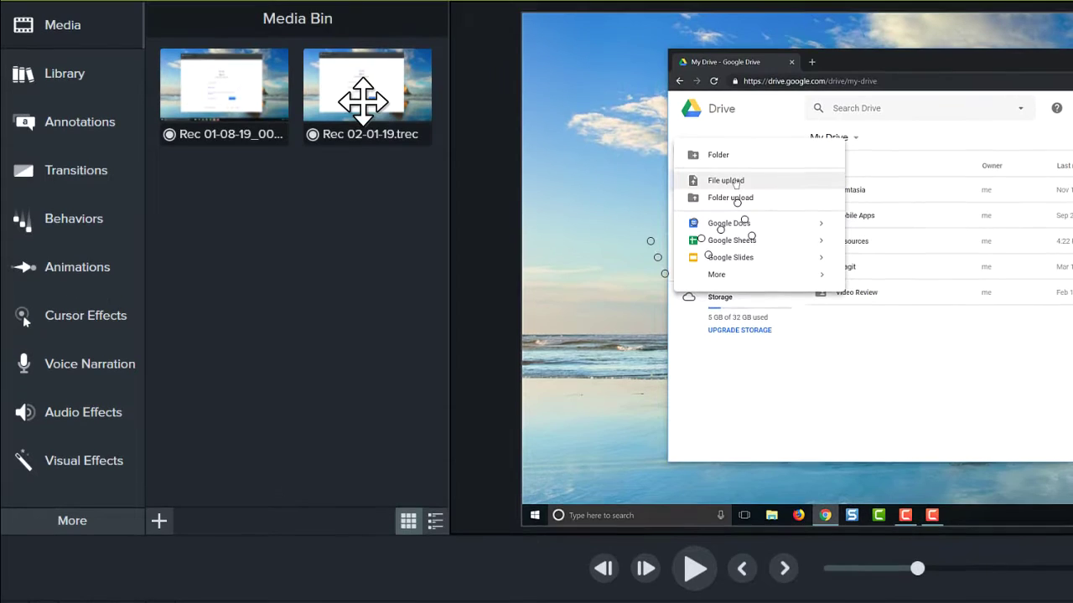
pyautogui.moveTo(359, 50); pyautogui.dragTo(312, 430)
pyautogui.moveTo(312, 346); pyautogui.dragTo(331, 519)
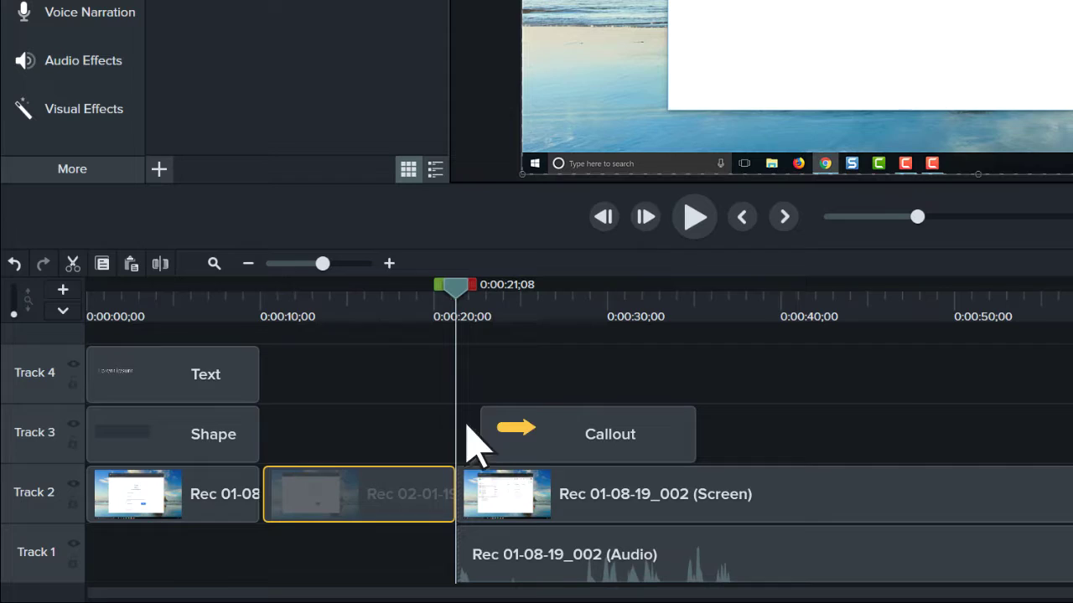
# - Split the Rec 01-08-19_002 screen and audio clips at 0:00:37;17 and select their right halves
pyautogui.click(738, 293)
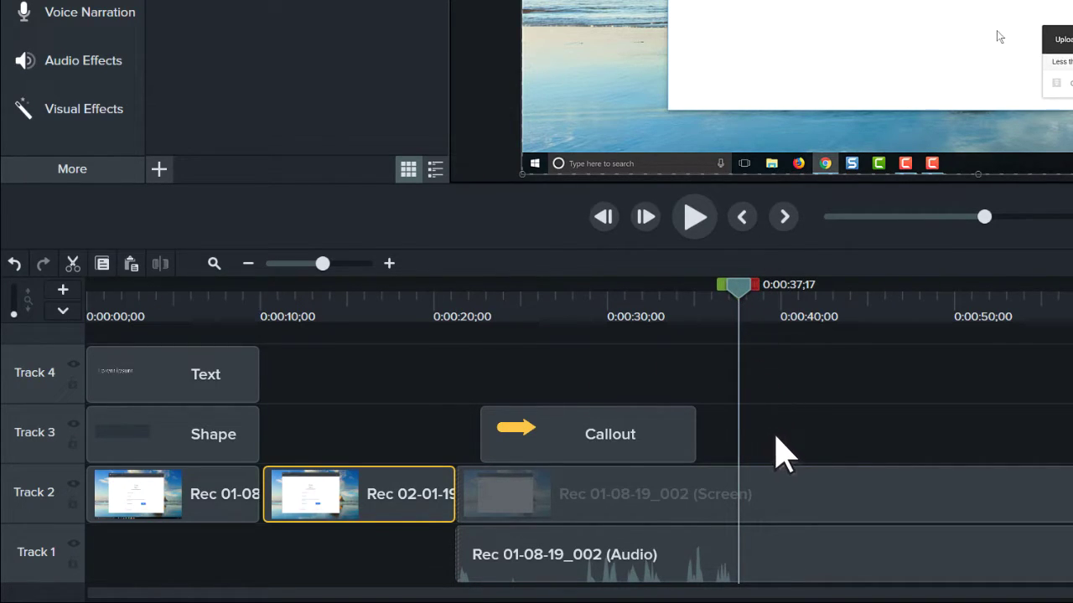
pyautogui.moveTo(775, 434); pyautogui.dragTo(866, 558)
pyautogui.press('s')
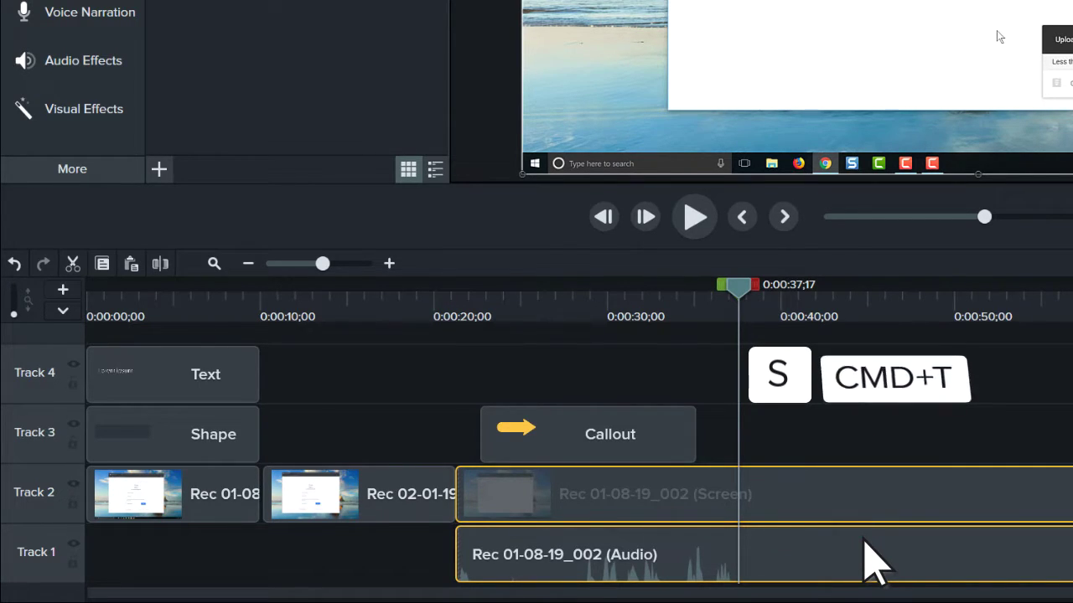
pyautogui.press('s')
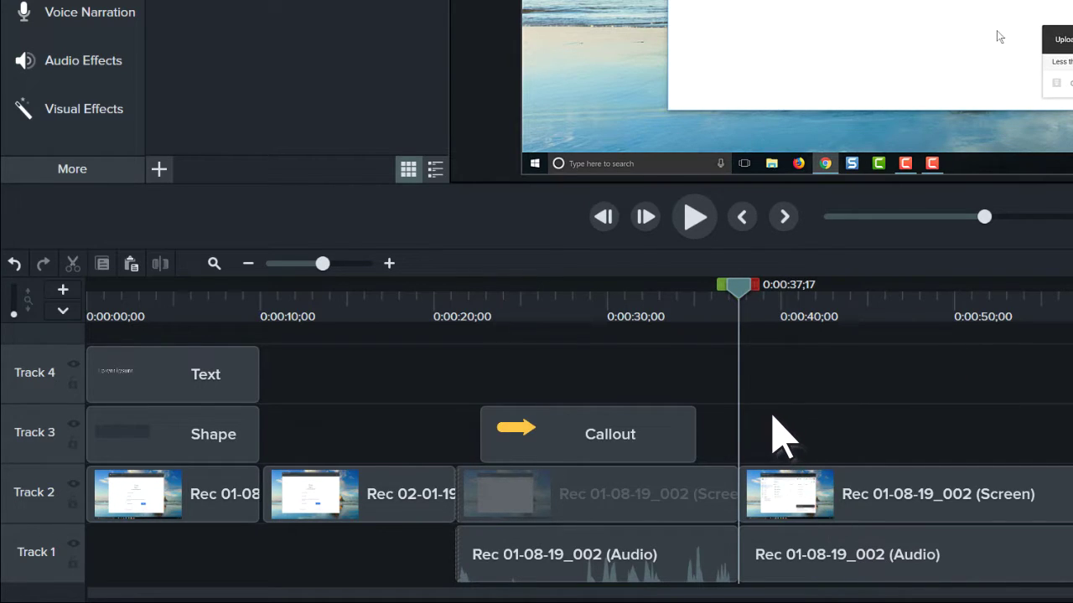
pyautogui.moveTo(771, 415); pyautogui.dragTo(904, 487)
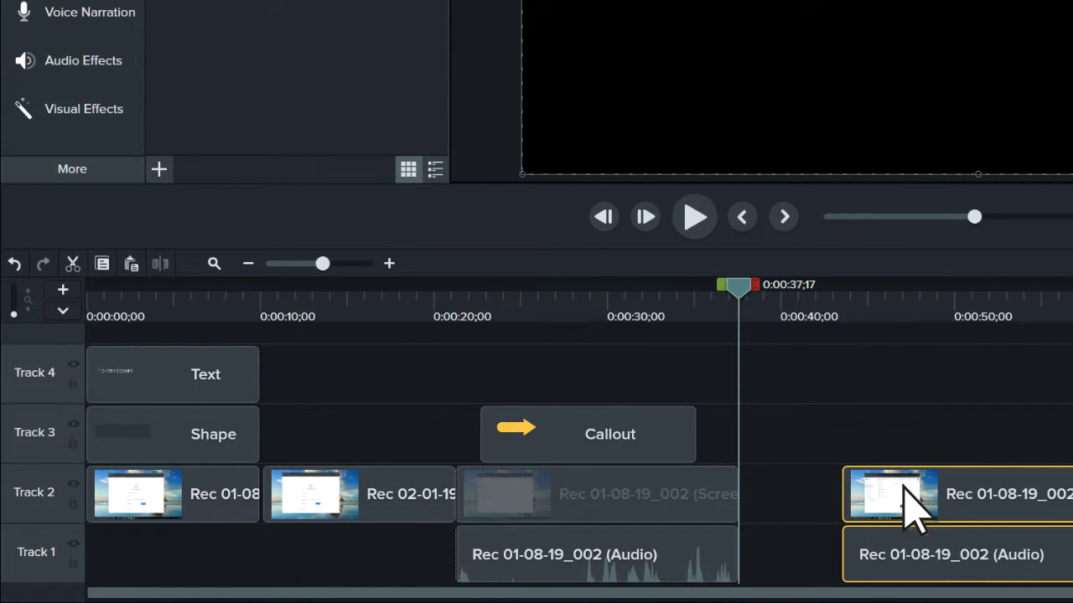
# - Trim the middle Rec 01-08-19_002 screen and audio clips to end at about 0:35
pyautogui.moveTo(772, 486); pyautogui.dragTo(729, 560)
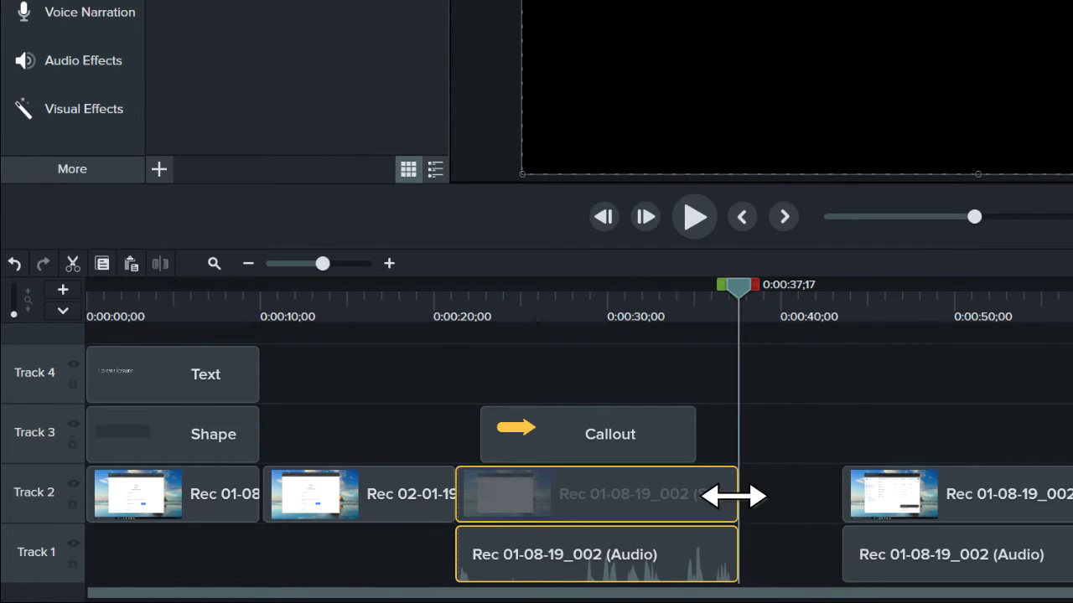
pyautogui.moveTo(731, 496); pyautogui.dragTo(694, 496)
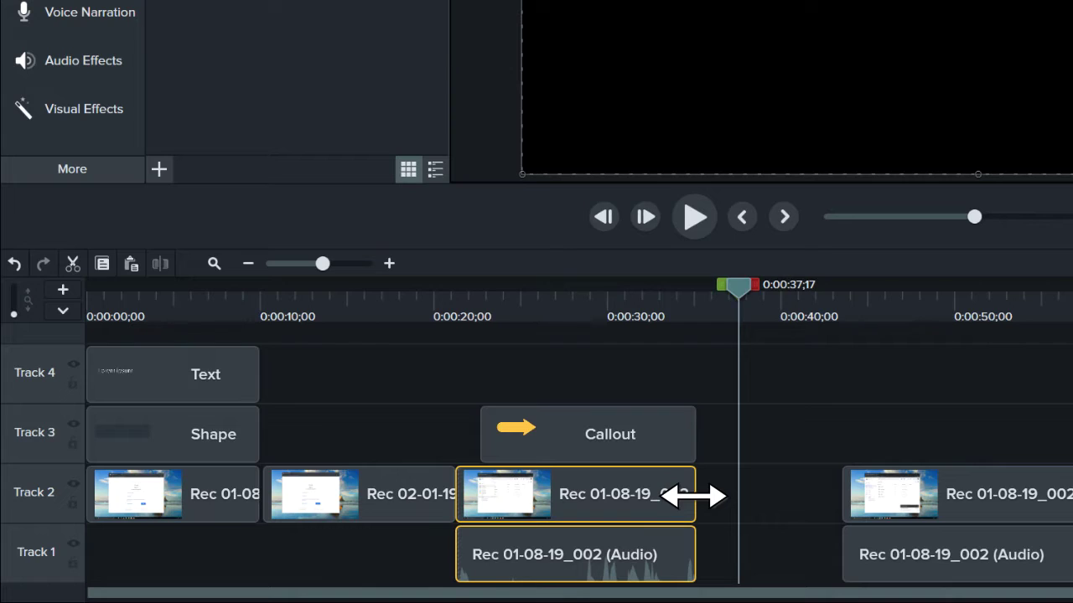
# - Copy the arrow Callout and paste it on Track 3 at 0:00:48;22, undoing then redoing the paste
pyautogui.click(651, 437)
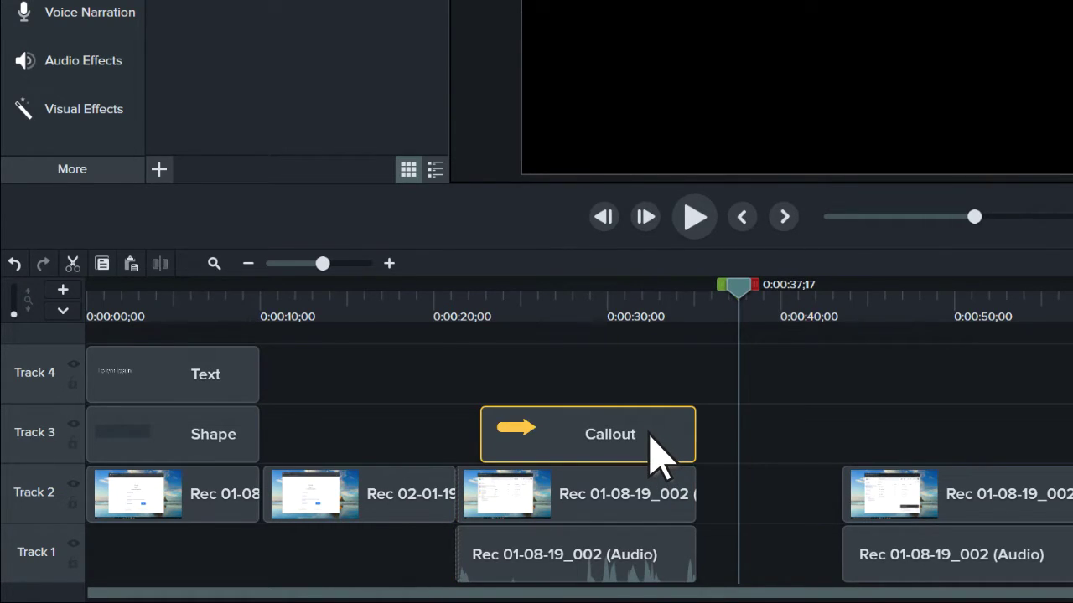
pyautogui.hotkey('ctrl', 'c')
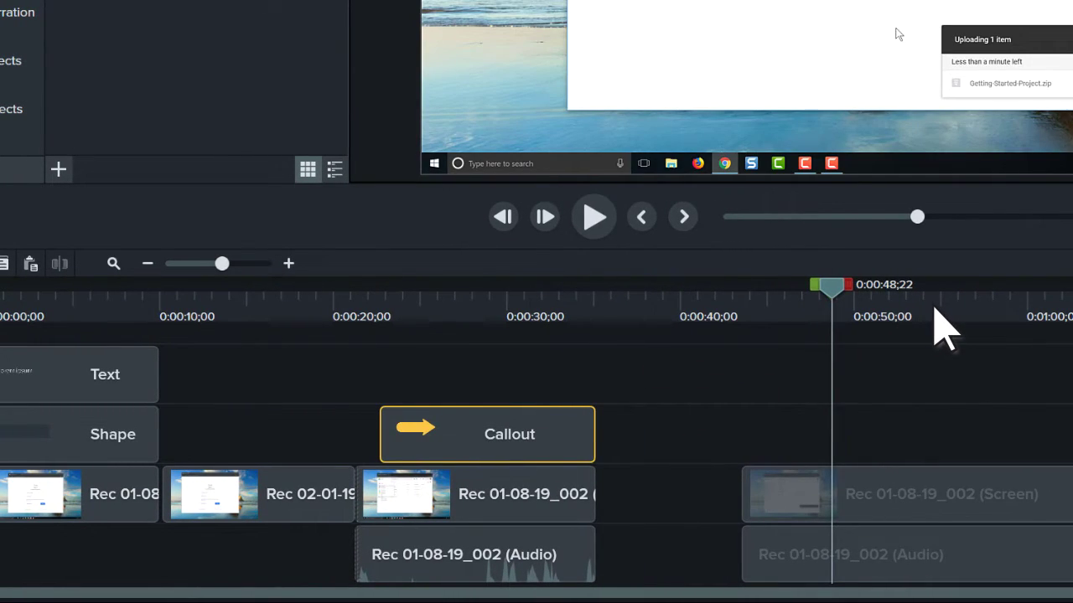
pyautogui.hotkey('ctrl', 'v')
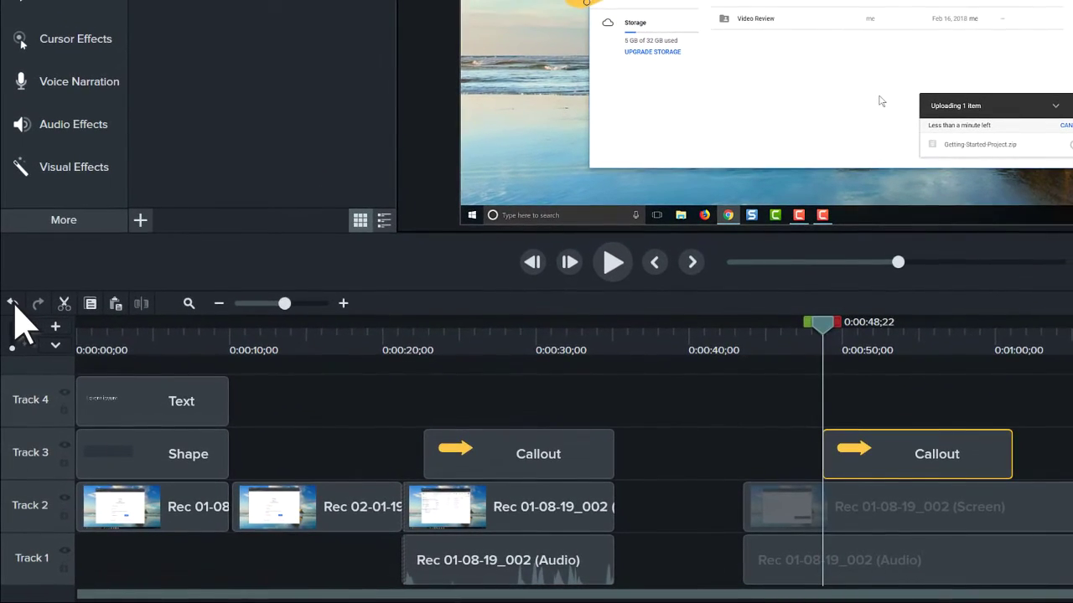
pyautogui.click(12, 304)
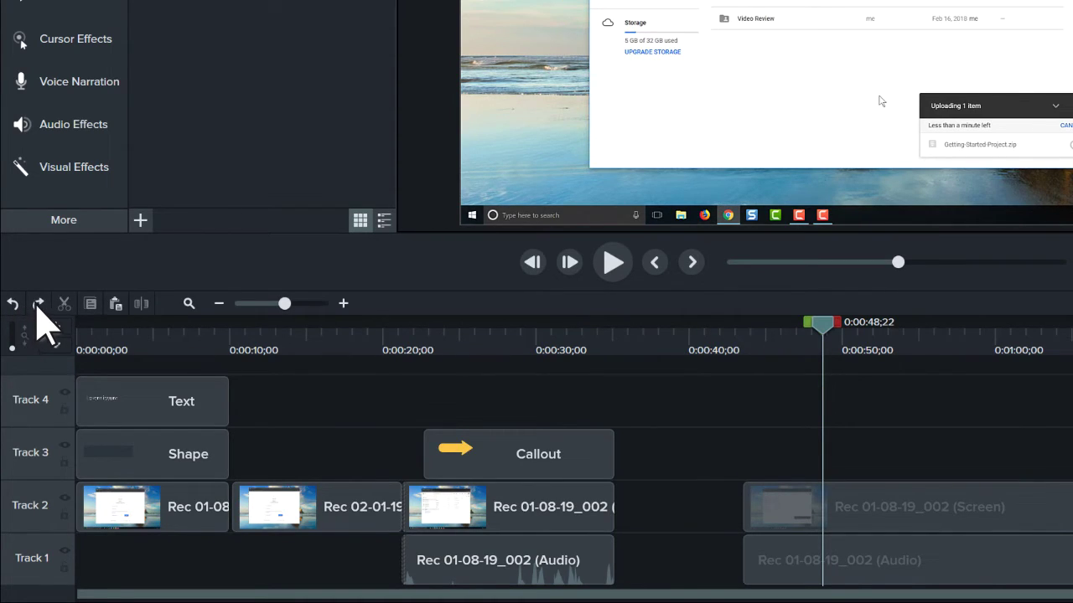
pyautogui.click(38, 304)
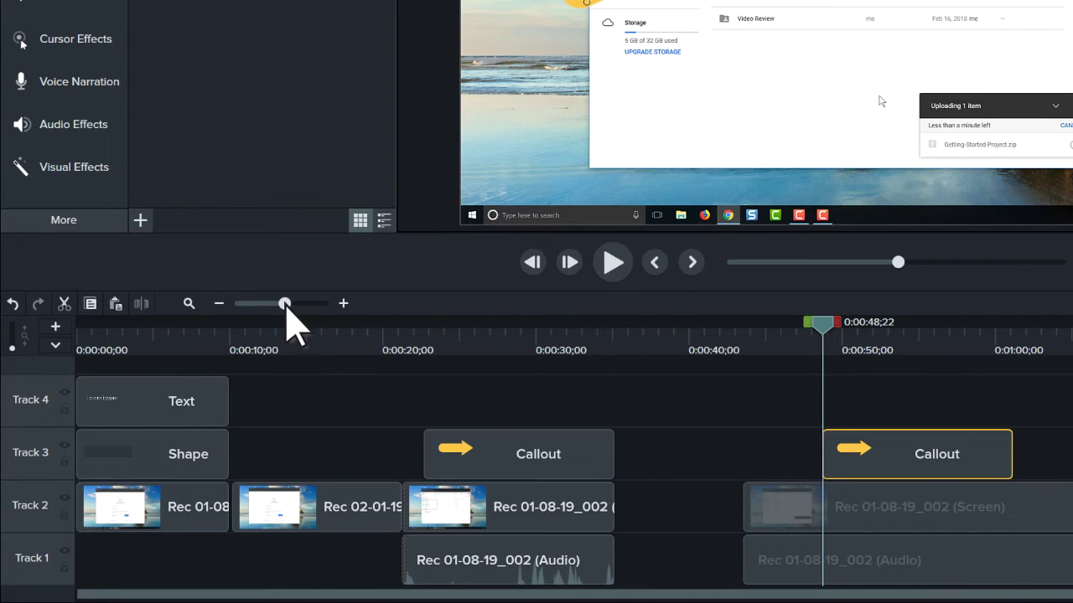
# - Zoom the timeline in around 0:00:48, then zoom to fit the whole project
pyautogui.moveTo(286, 305); pyautogui.dragTo(299, 306)
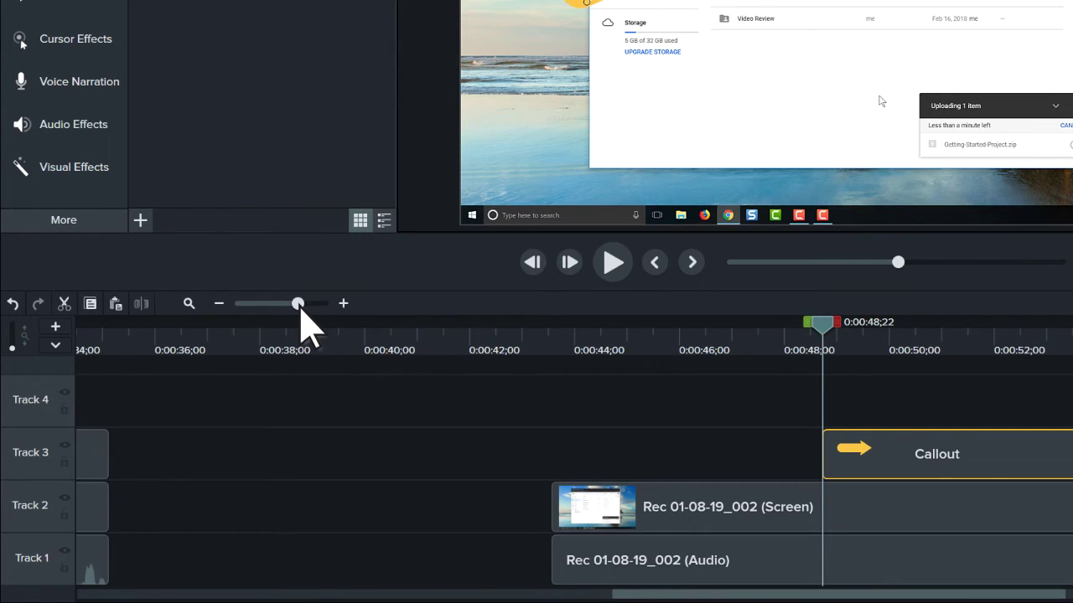
pyautogui.click(190, 305)
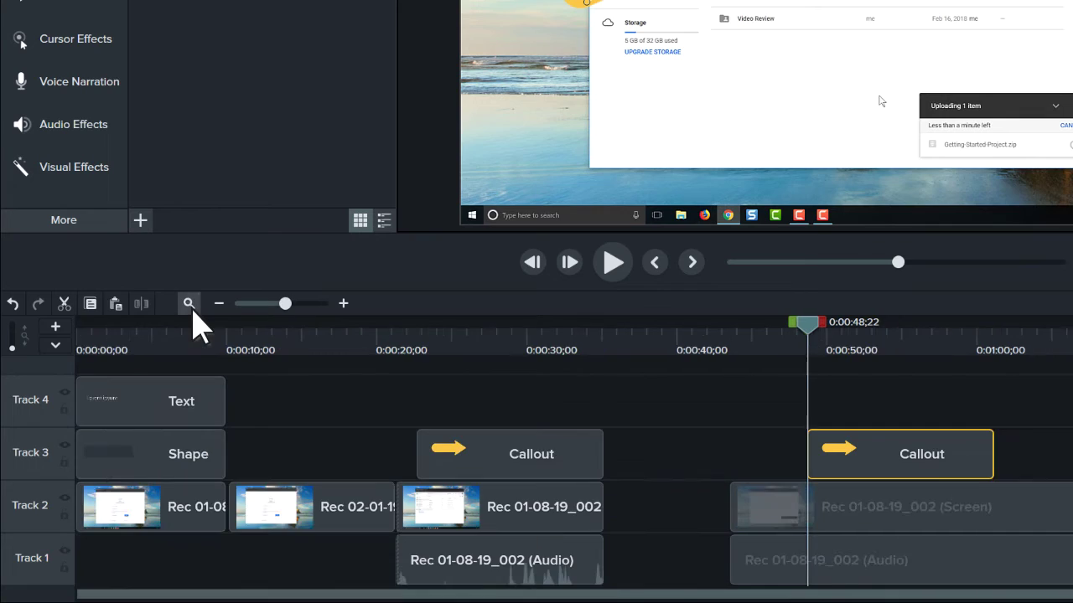